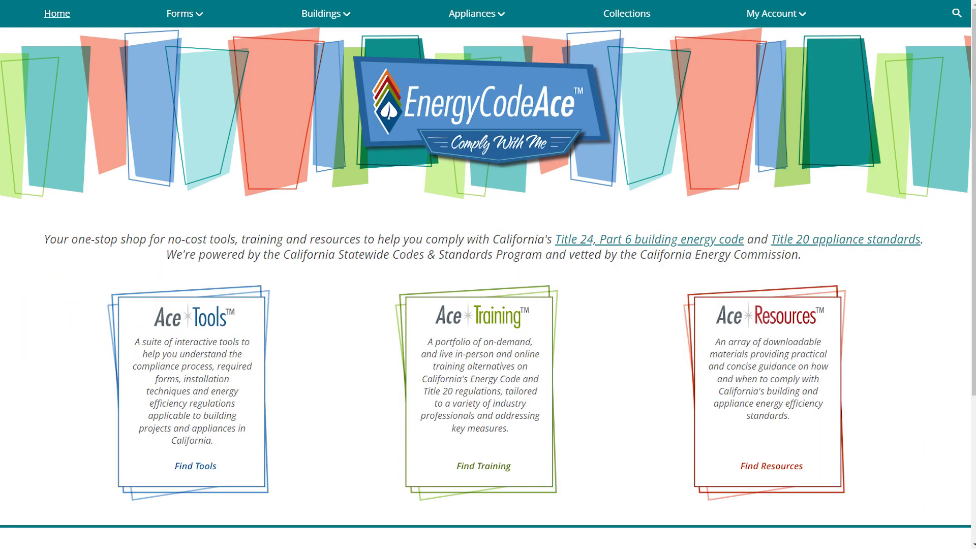
Find the Virtual Compliance Assistant by searching 'virtual compliance' in Ace tools, then start a new project.
click(195, 465)
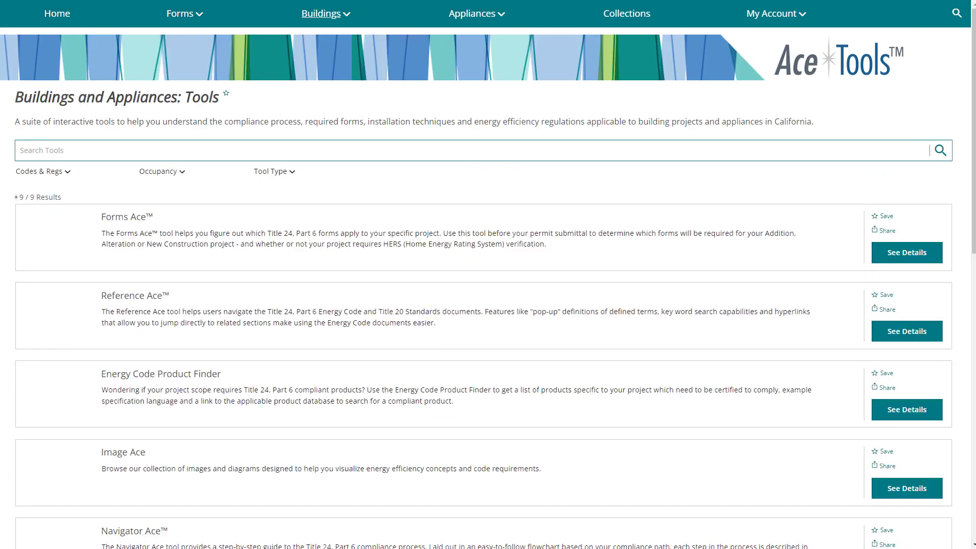
click(20, 150)
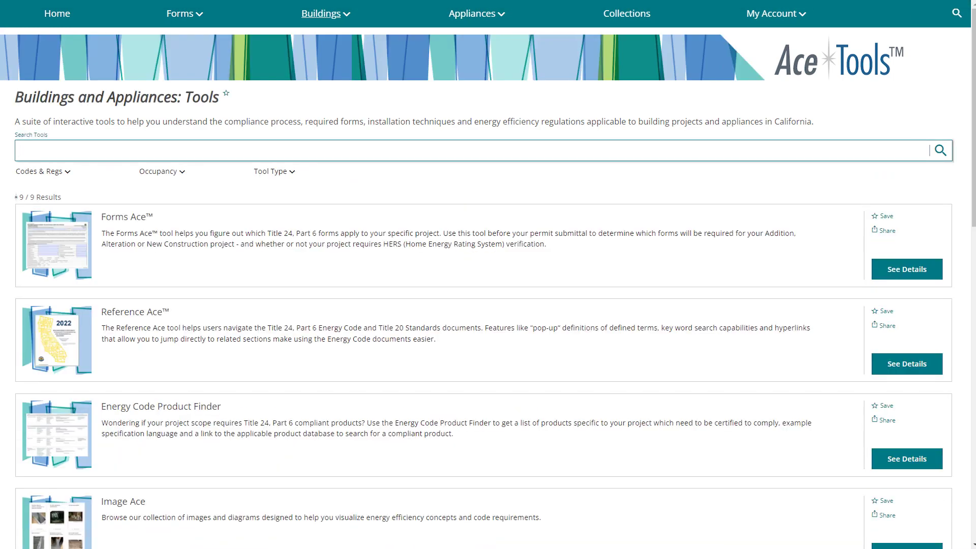
text(virtual compliance)
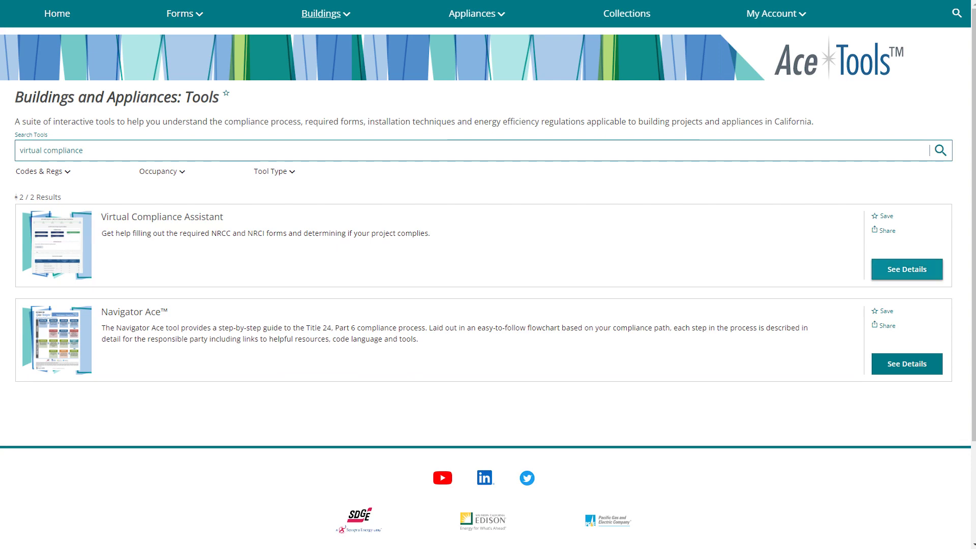
click(907, 269)
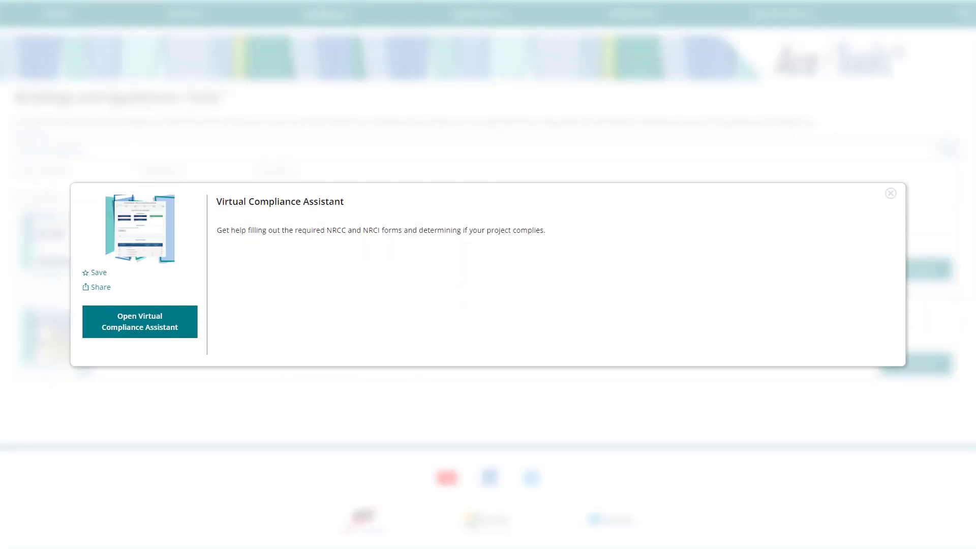
click(139, 322)
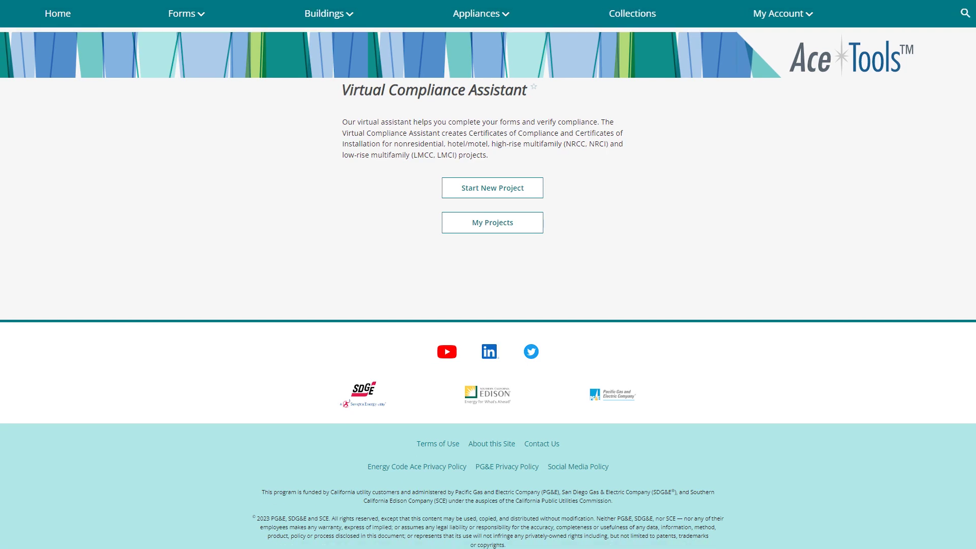
click(492, 223)
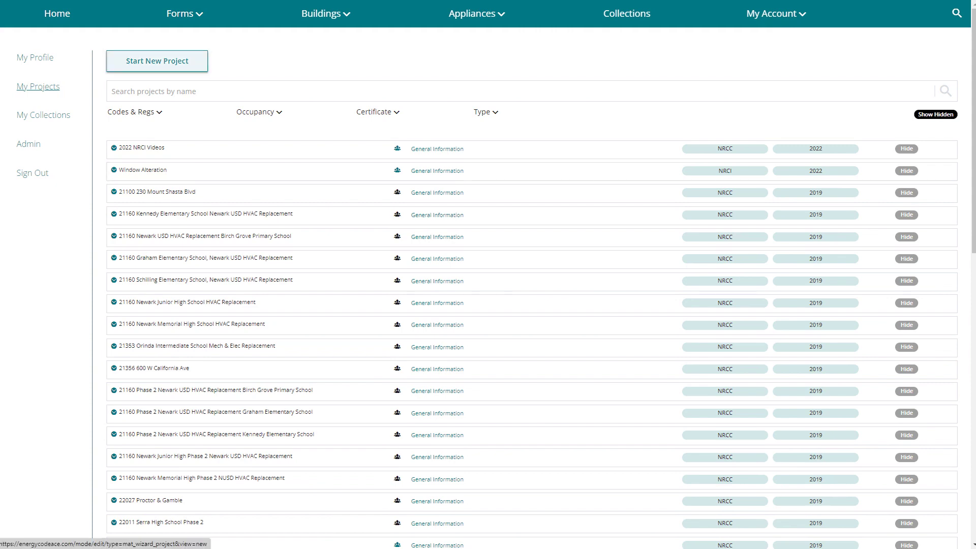
click(157, 61)
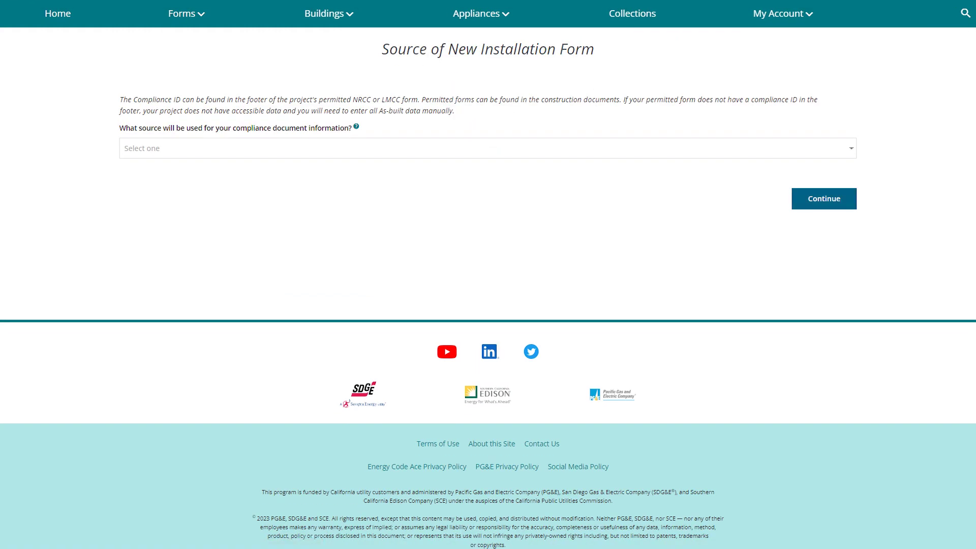
Choose 'I have a Compliance ID' as the compliance document source.
click(488, 148)
click(488, 192)
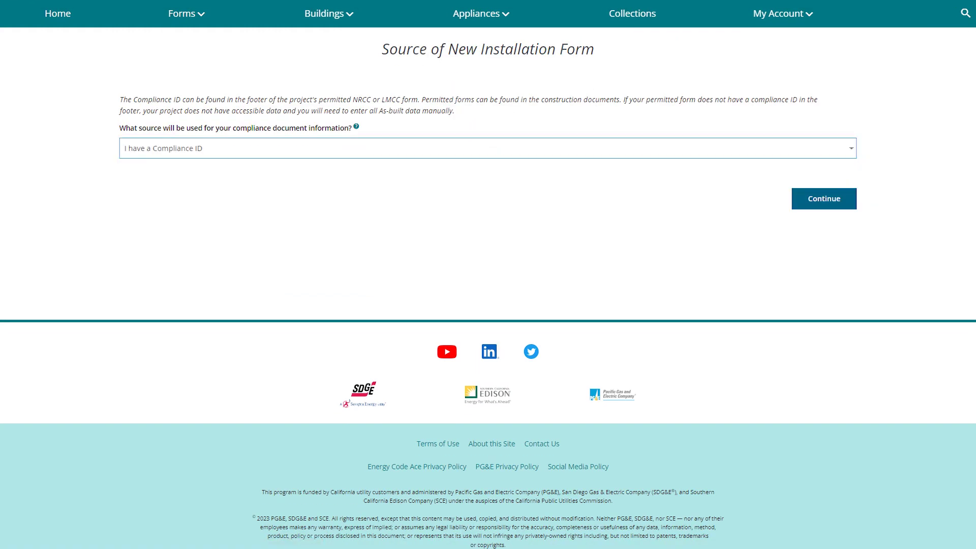
click(824, 199)
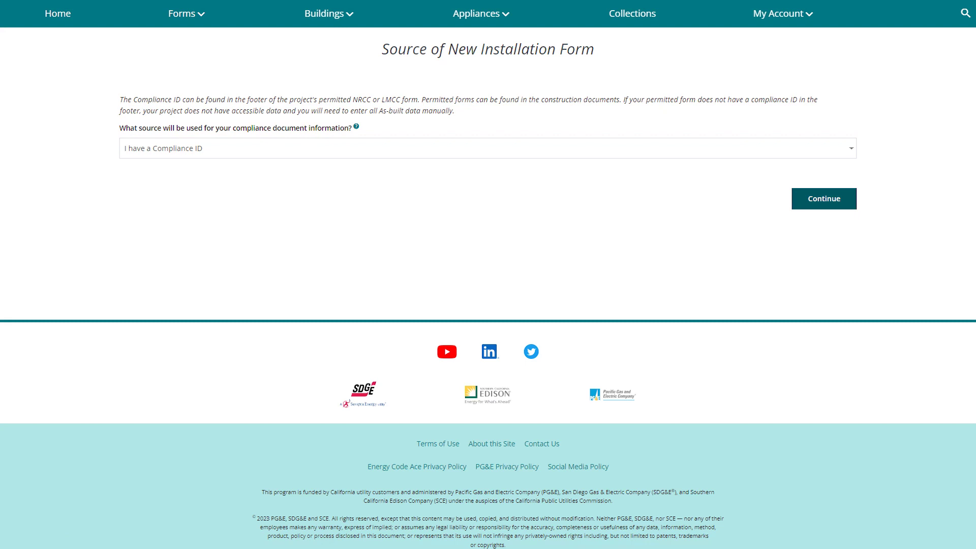
Enter project title 'Lighting Alteration', city San Diego and zip 91911.
click(328, 166)
text(Ligh)
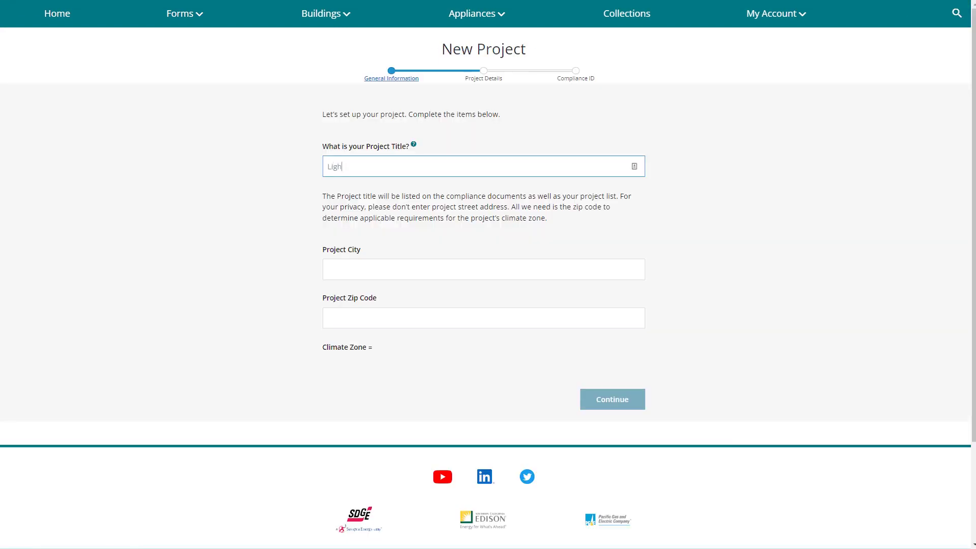
text(ting Alteration)
click(328, 270)
text(San Diego)
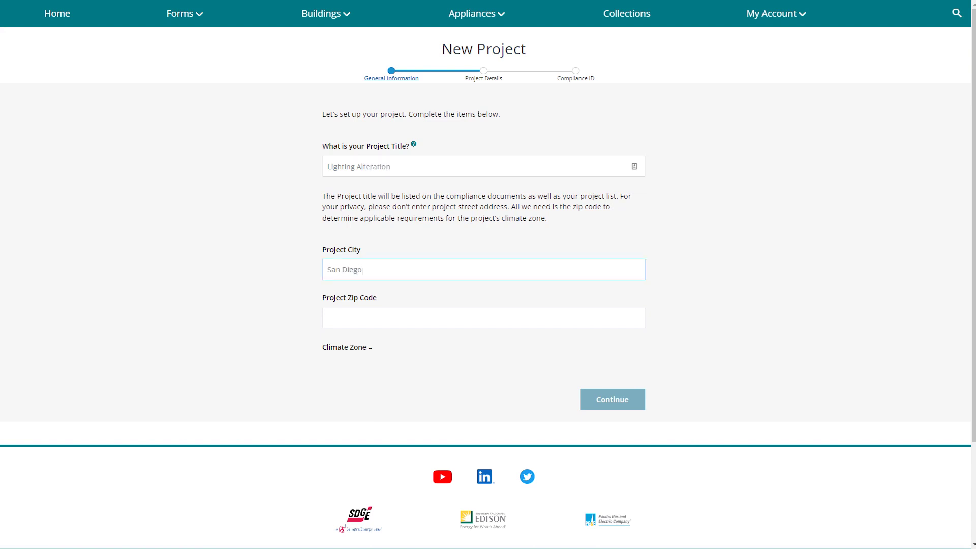
click(327, 318)
text(919)
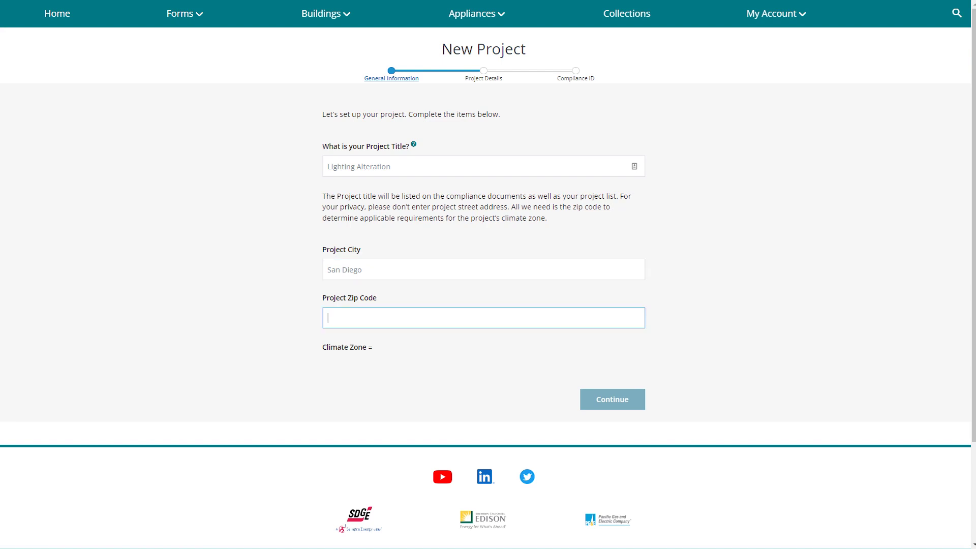
text(11)
key(Tab)
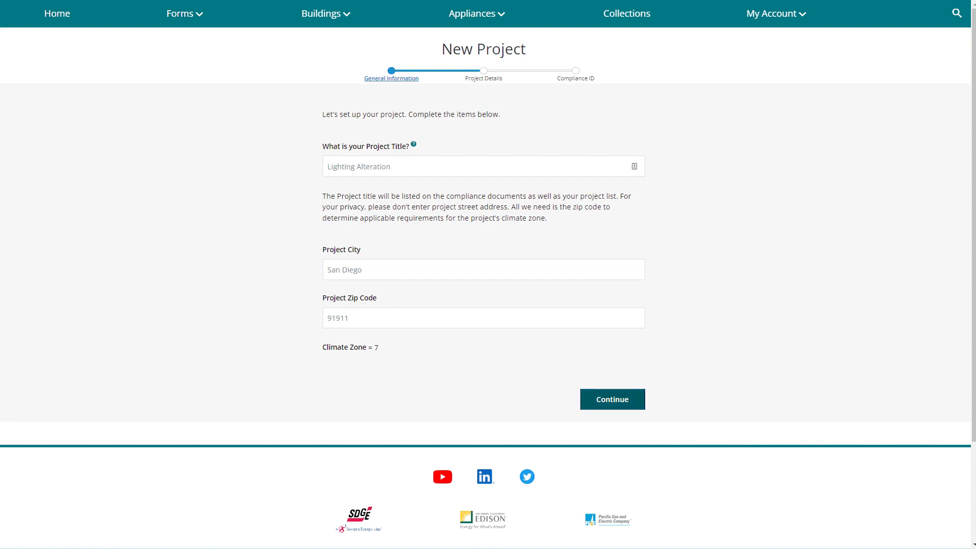
key(Return)
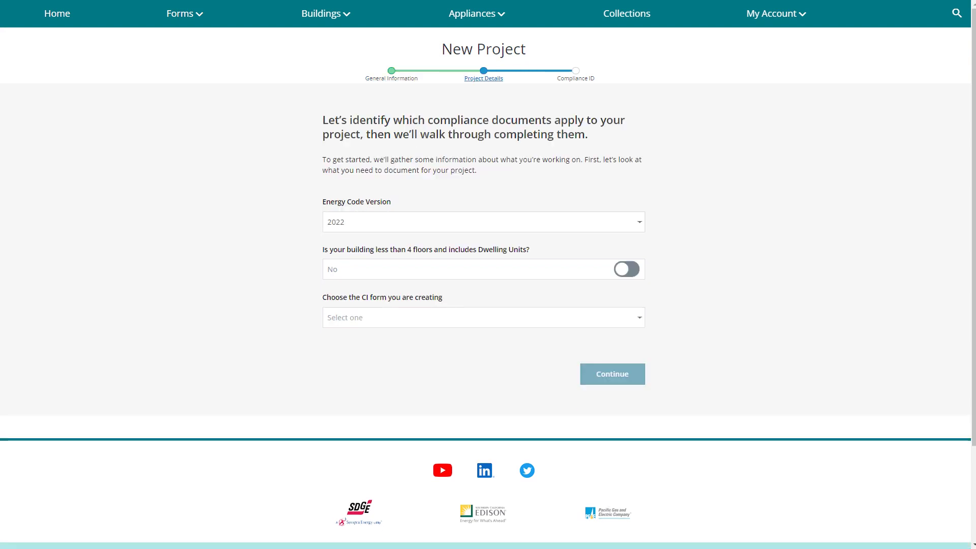
click(482, 317)
key(Down)
key(Down)
key(Return)
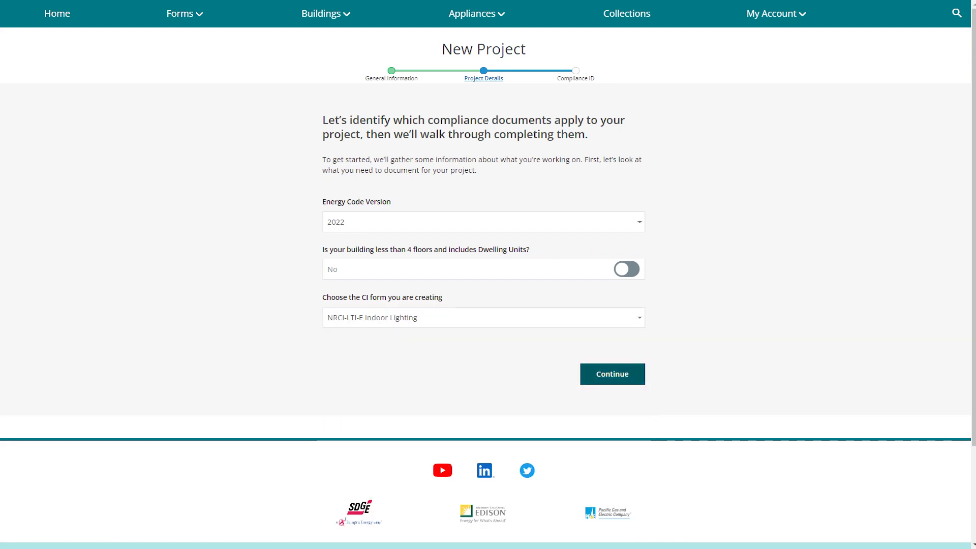
key(Tab)
key(Return)
click(328, 165)
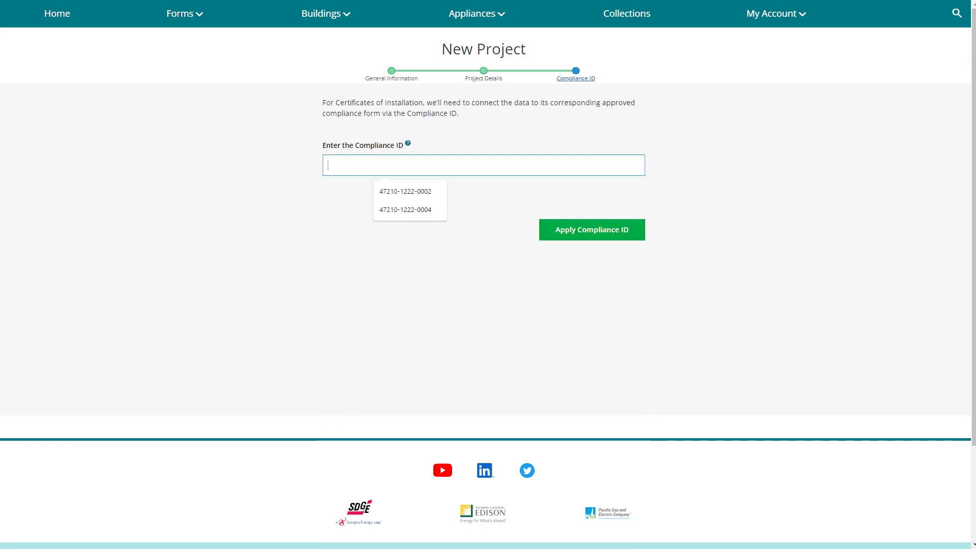
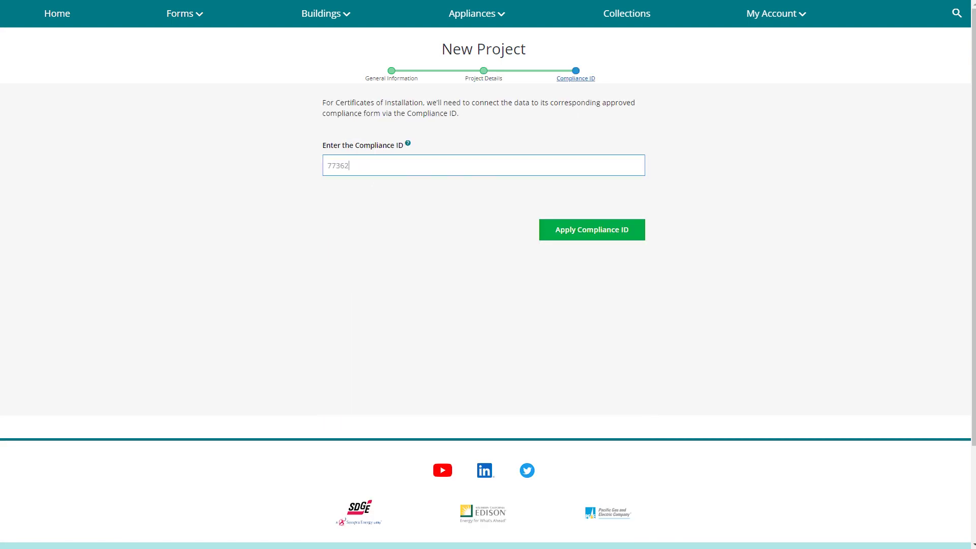
key(Return)
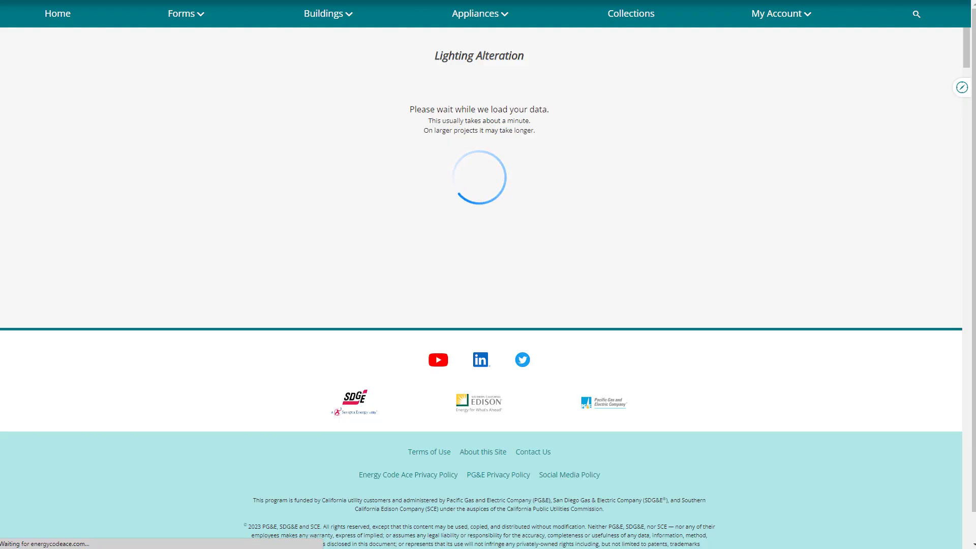
Enter the building permit number, City of San Diego as jurisdiction, and both dates 1/15/2023.
click(248, 228)
text(#######)
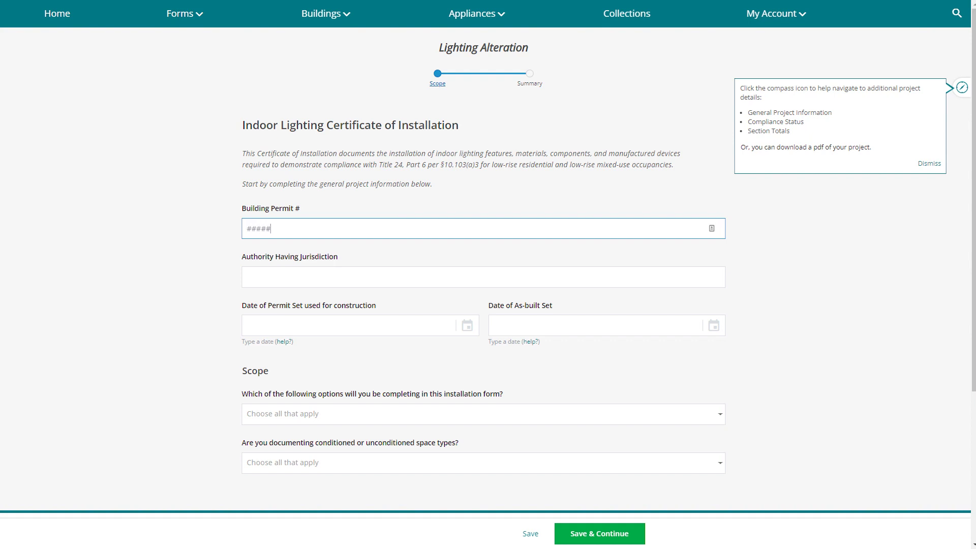
click(249, 277)
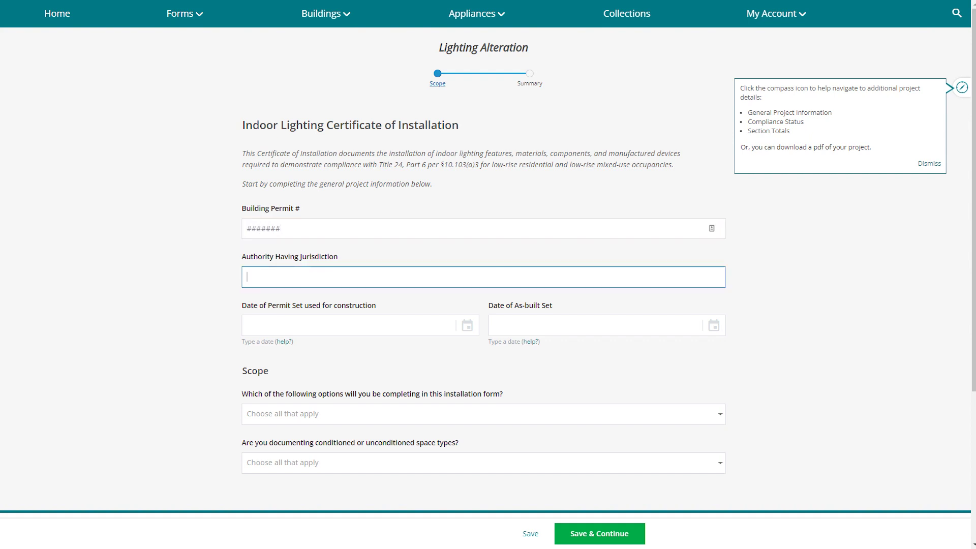
text(City of San Diego)
click(305, 326)
text(1/1)
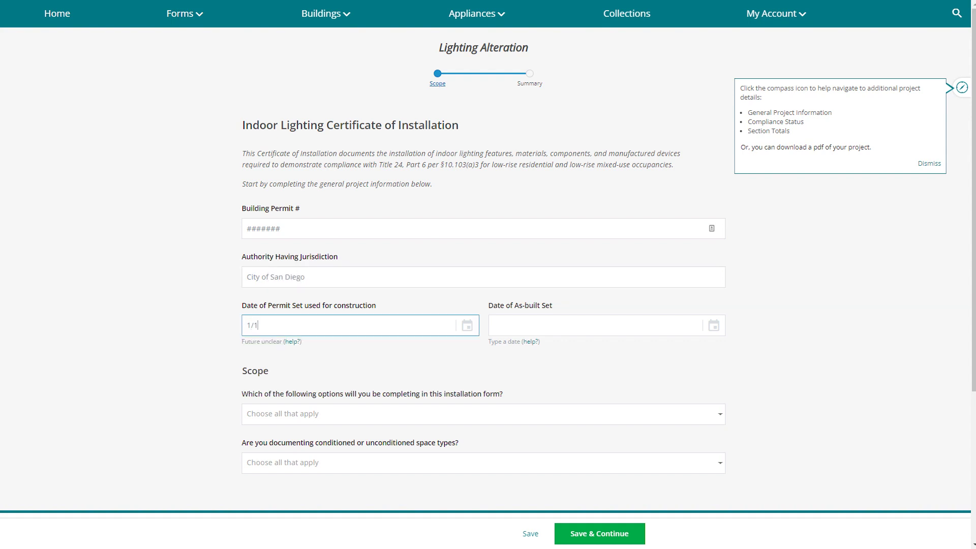
text(5/2023)
click(559, 325)
text(1/15/23)
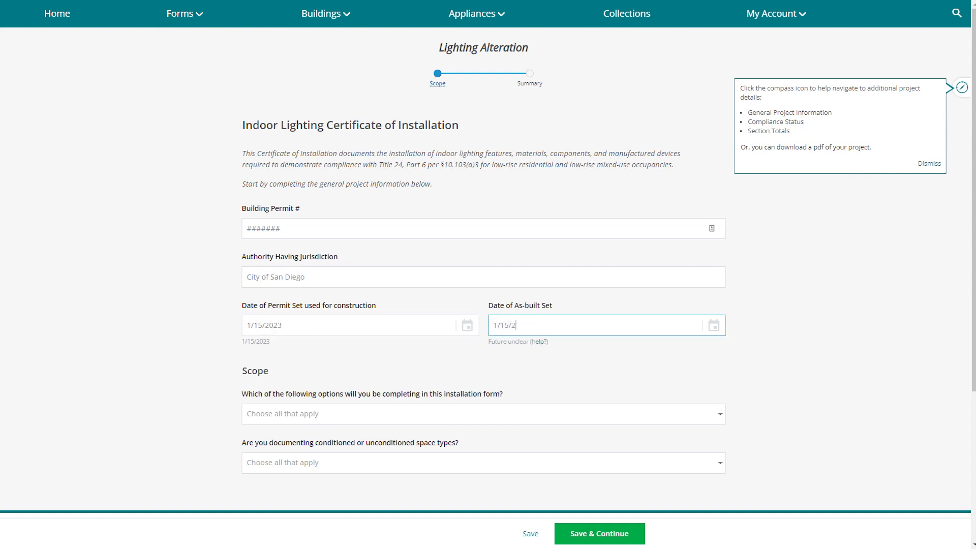
Set the scope to Luminaires and Controls in Conditioned spaces.
key(Tab)
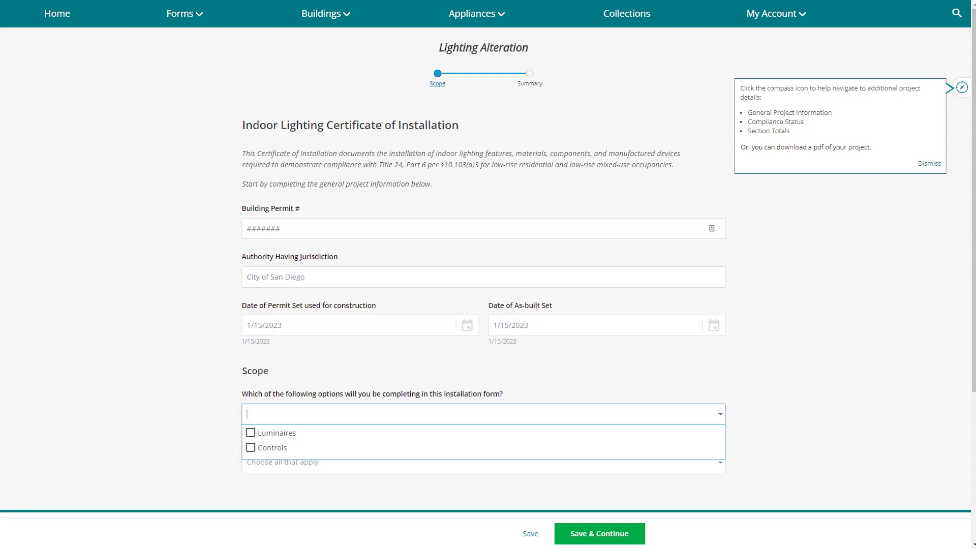
key(Return)
key(Down)
key(Return)
key(Escape)
key(Tab)
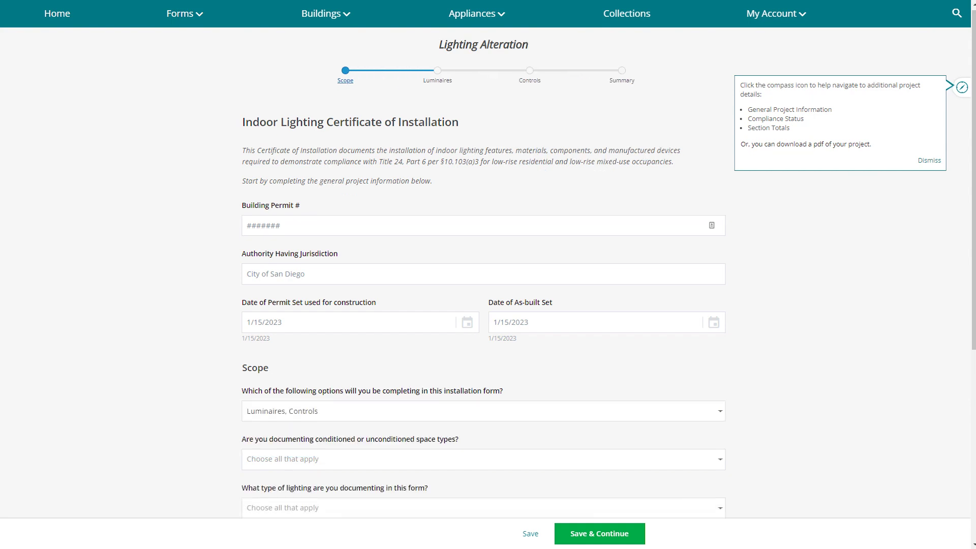
key(Return)
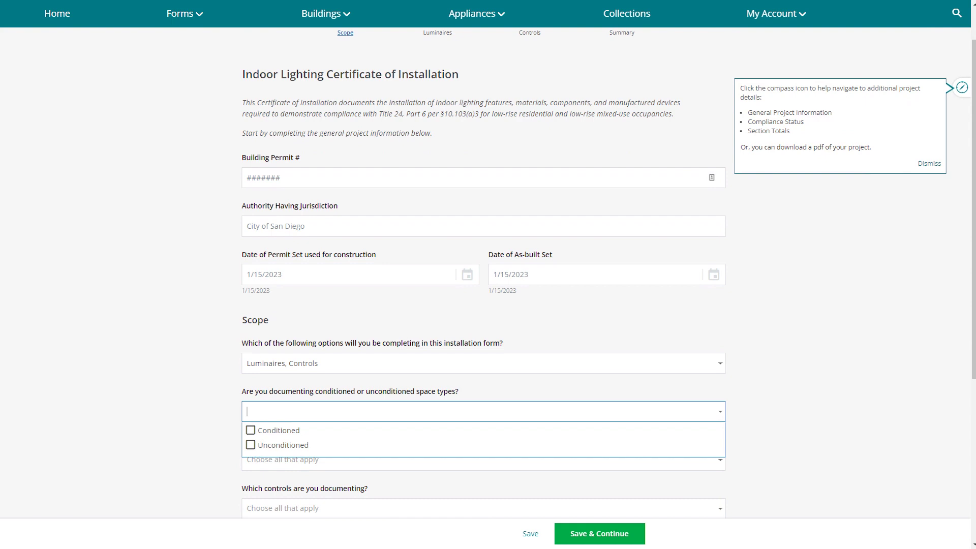
key(Return)
key(Escape)
Choose General Lighting with Area Controls and Shut-off as the documented controls.
scroll(487, 274, down, 2)
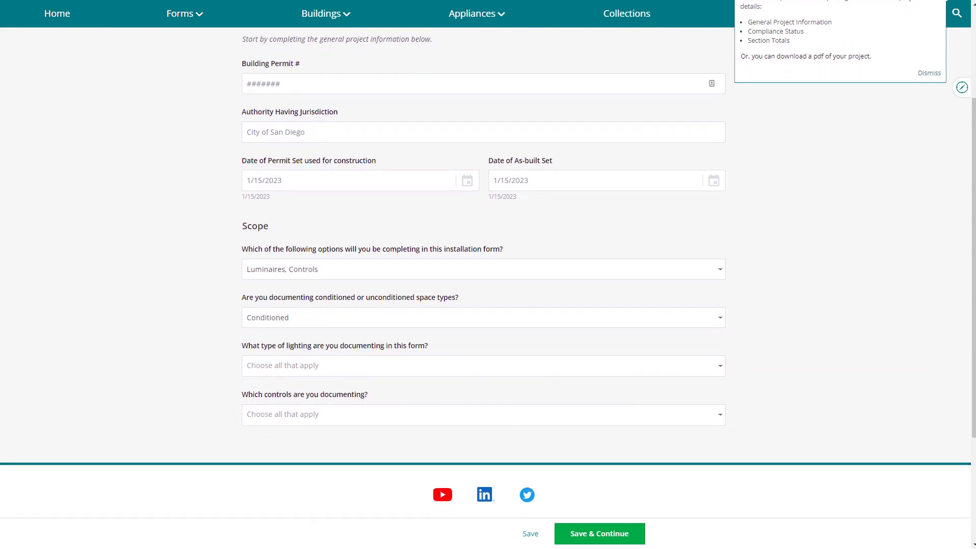
key(Tab)
key(Return)
key(Return)
key(Escape)
key(Tab)
key(Return)
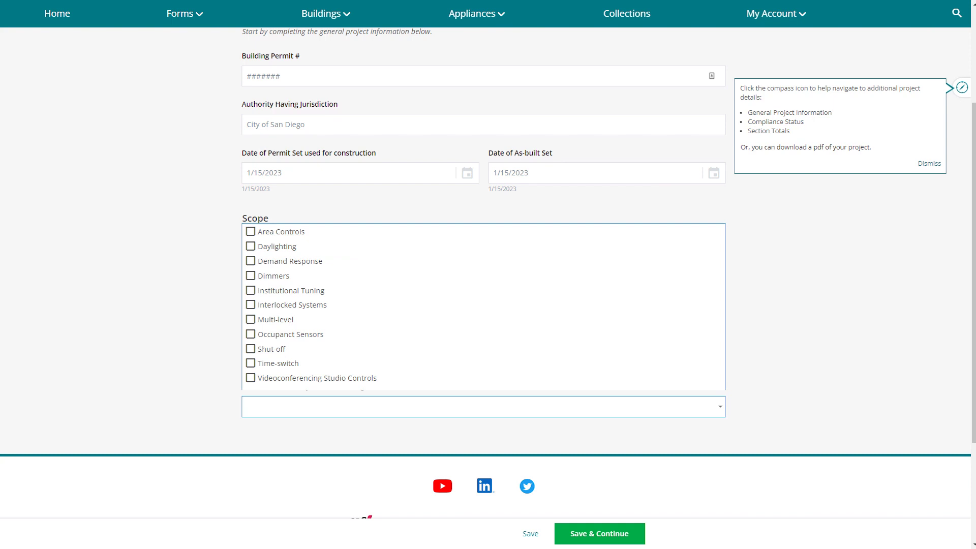
key(Return)
click(250, 349)
key(Escape)
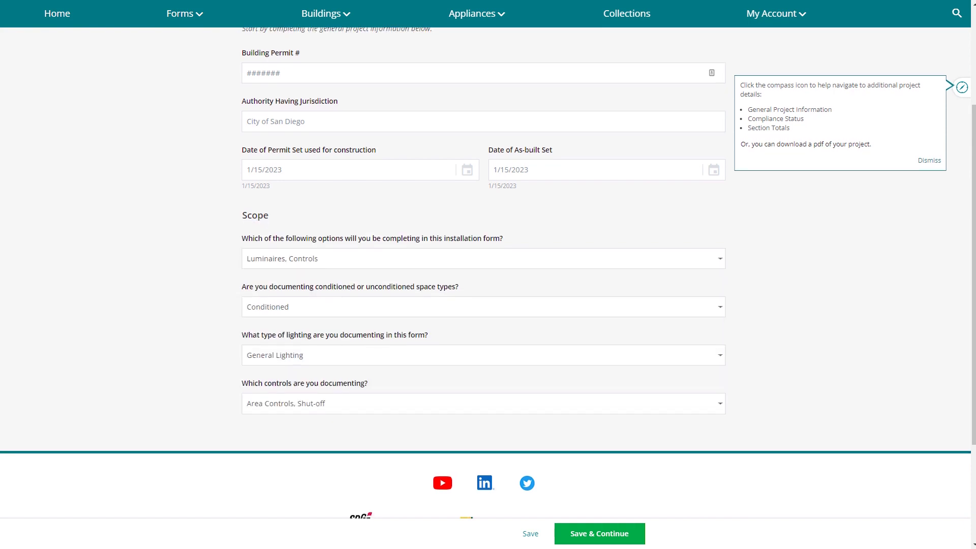
scroll(487, 274, down, 2)
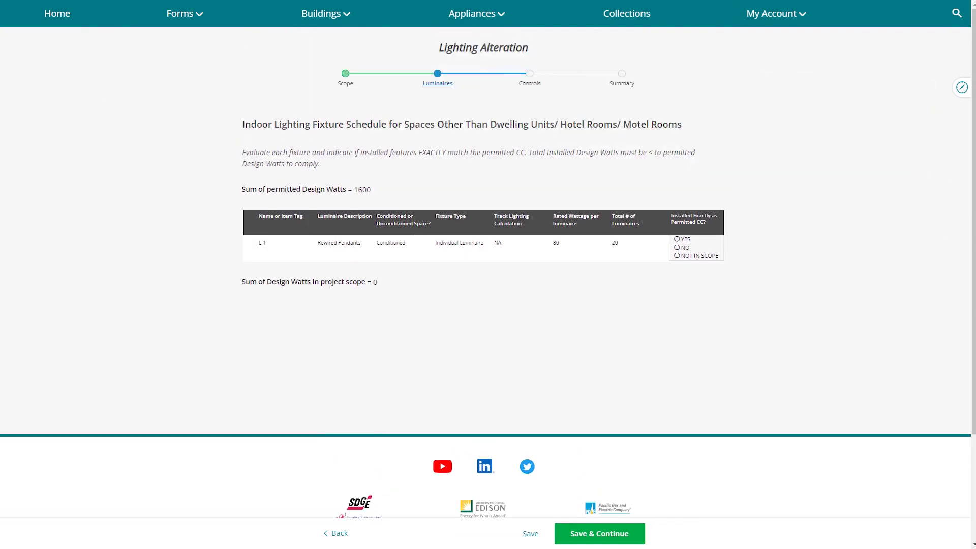
Mark L-1 not as permitted; as-built 'L-1 60 watt LED', Individual luminaire, 60 W, 20 units.
click(676, 248)
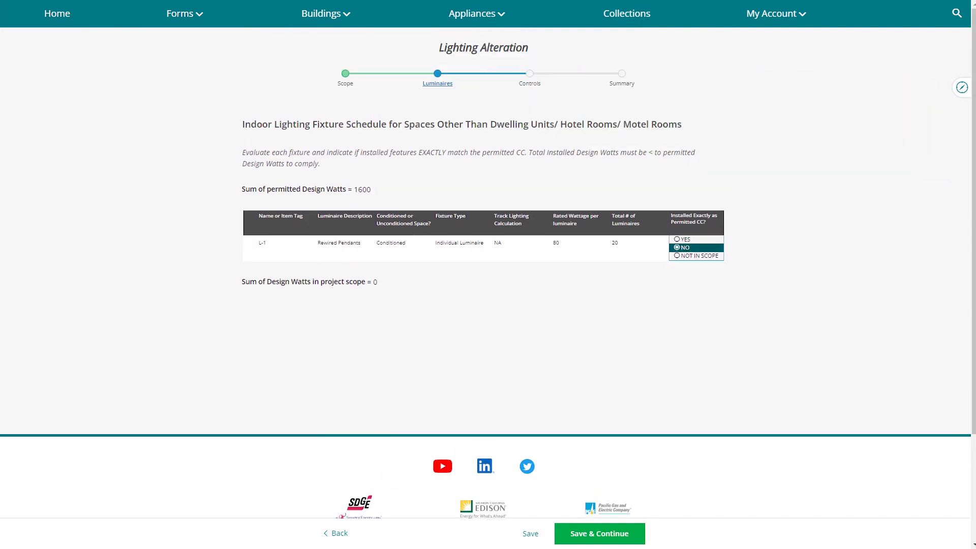
click(520, 341)
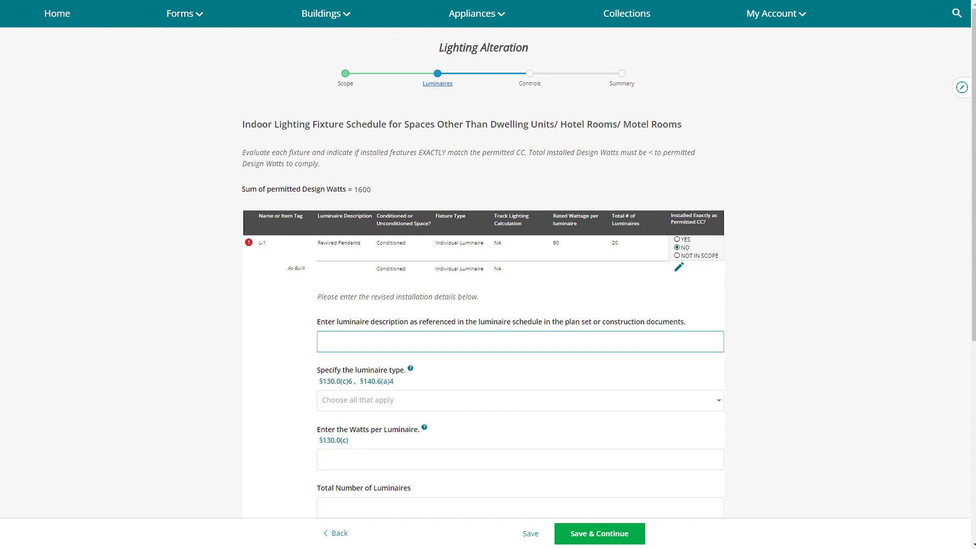
text(L-1 60 watt LED)
click(518, 400)
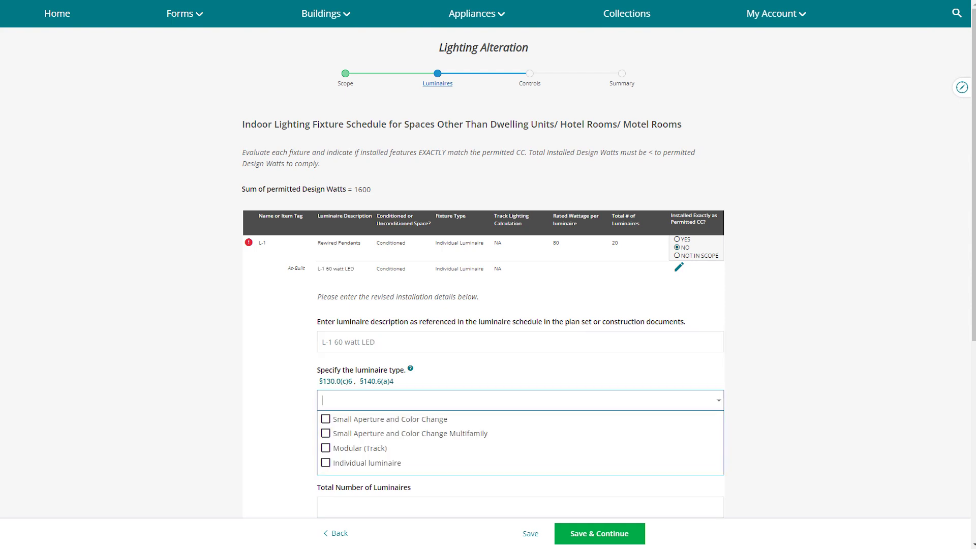
click(325, 462)
scroll(518, 305, down, 2)
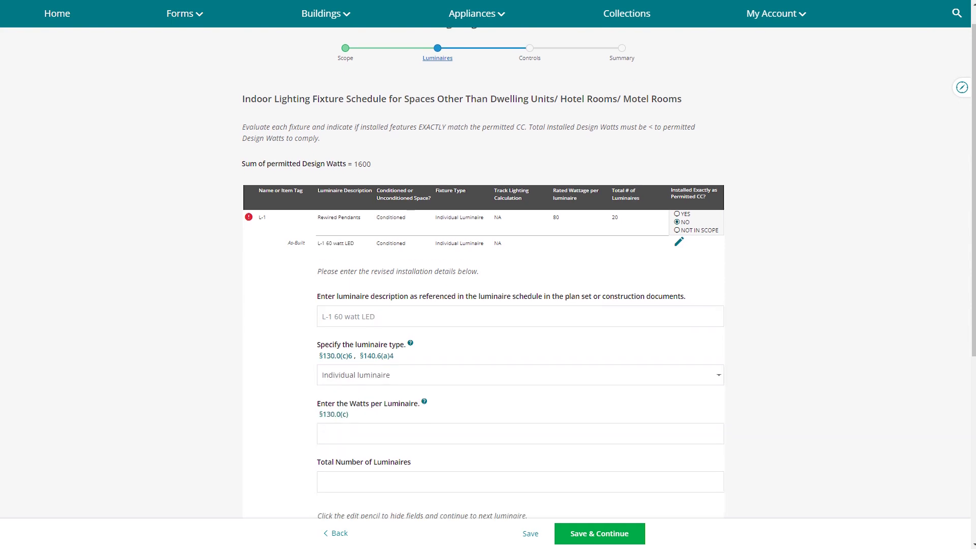
click(518, 357)
text(60)
key(Tab)
text(20)
key(Tab)
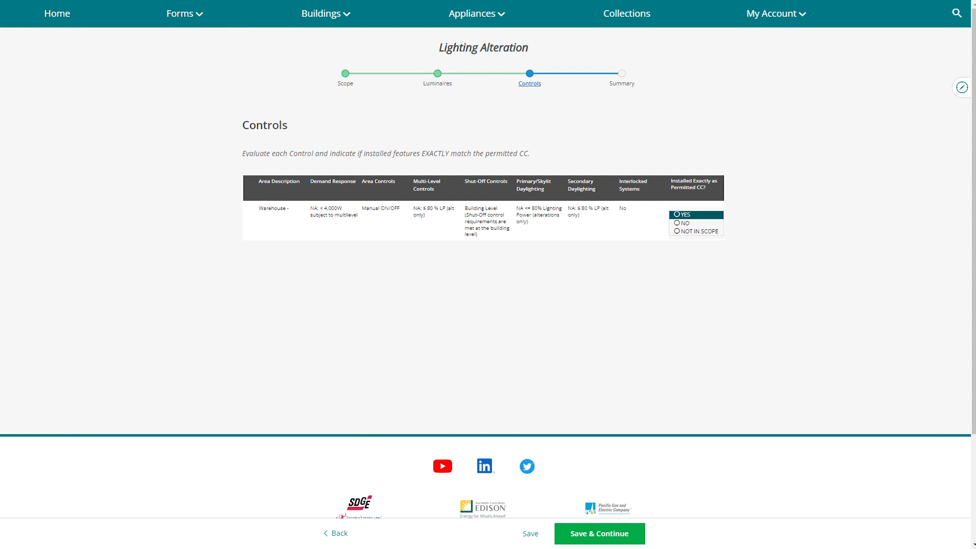
Mark the Warehouse controls row YES, installed as permitted.
click(683, 214)
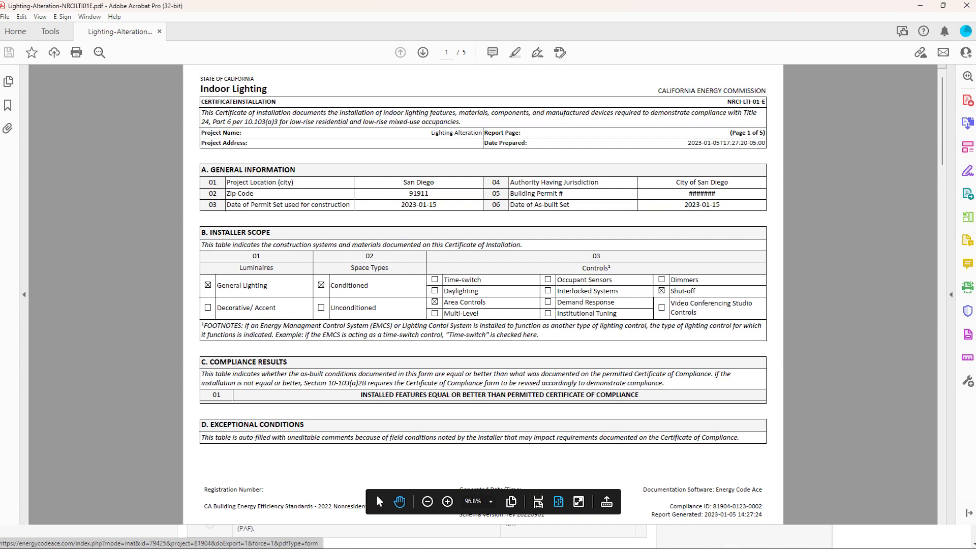
On page 5, place the saved signature in Documentation Author Signature and add a Signature Date text box.
scroll(376, 495, down, 2)
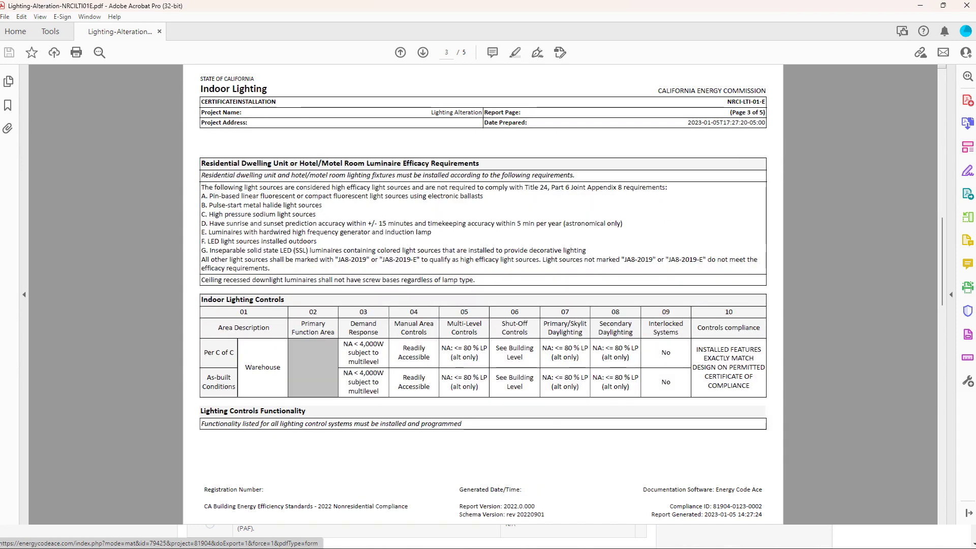
key(Left)
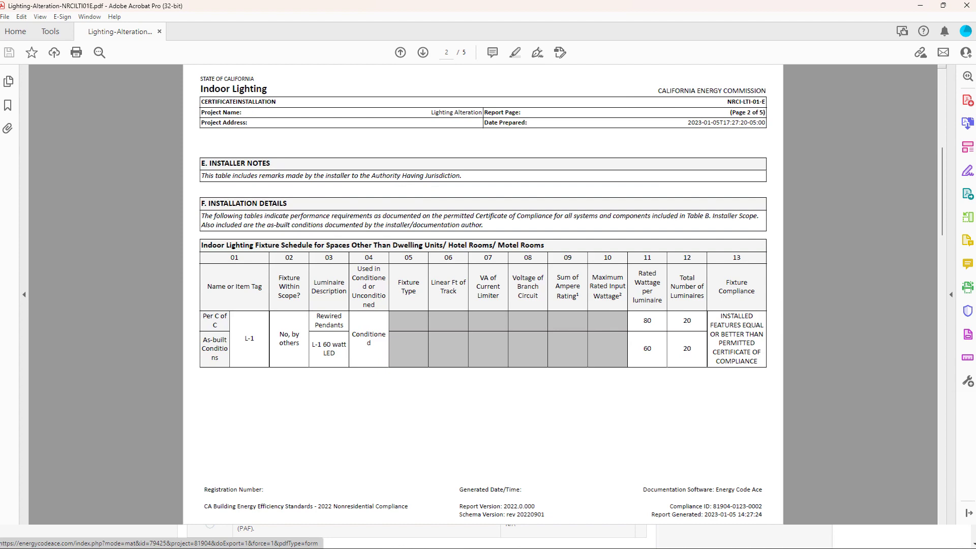
key(Right)
key(Right)
key(Right)
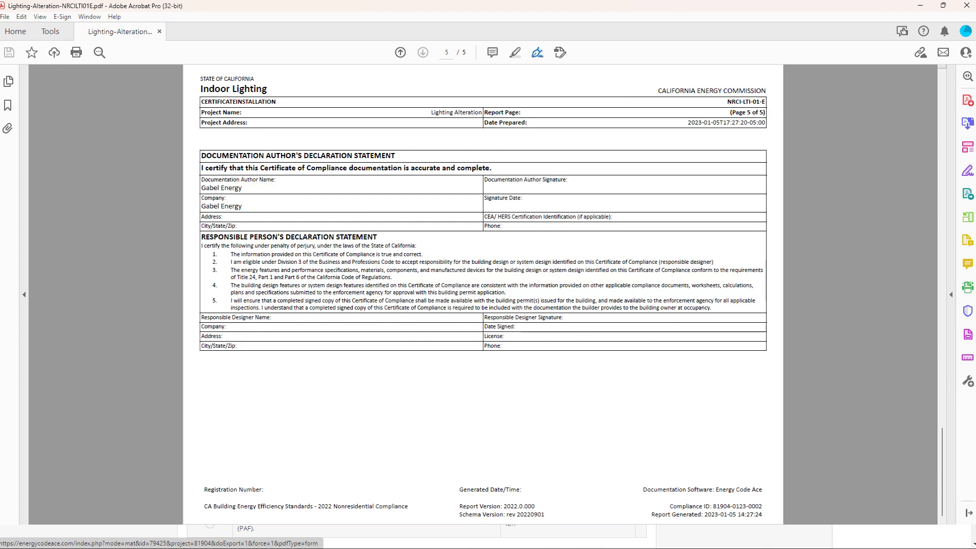
click(537, 53)
key(Escape)
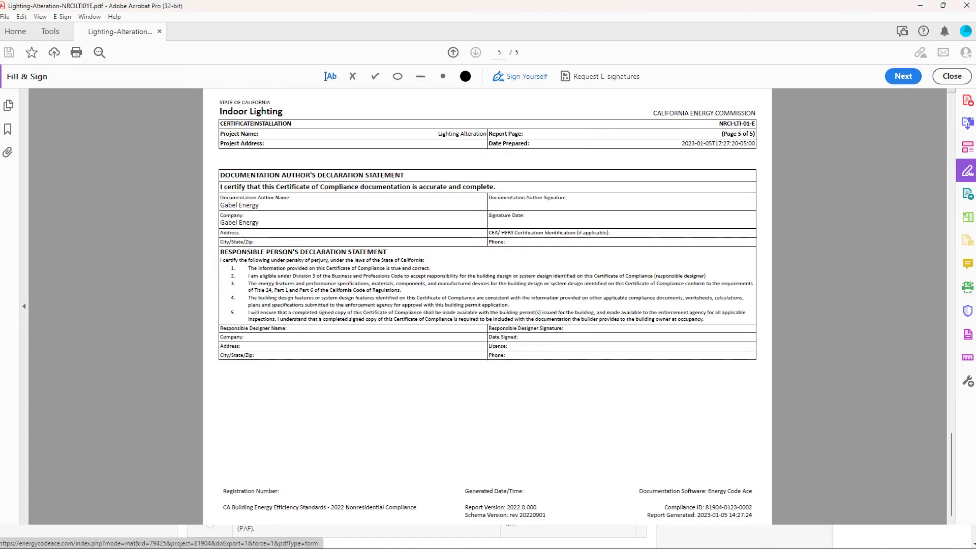
click(633, 202)
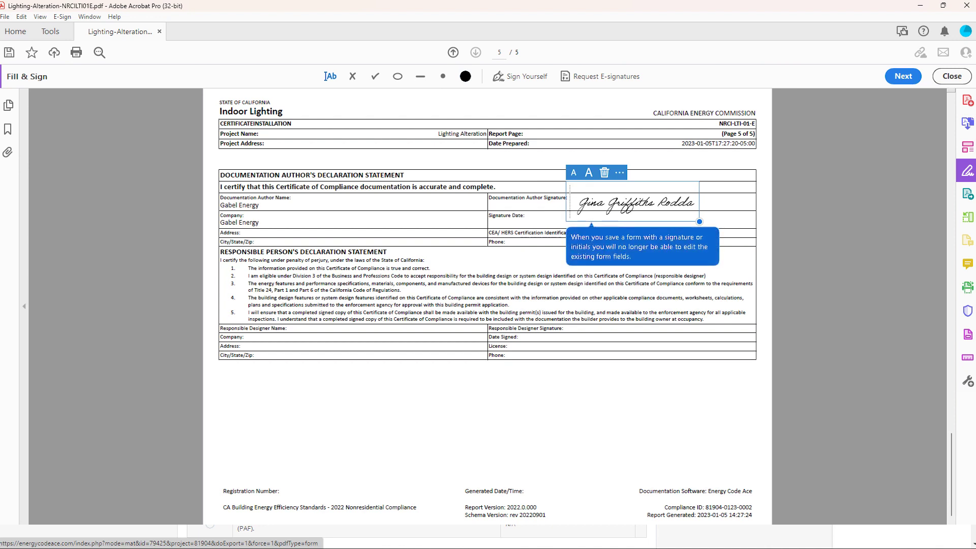
click(528, 219)
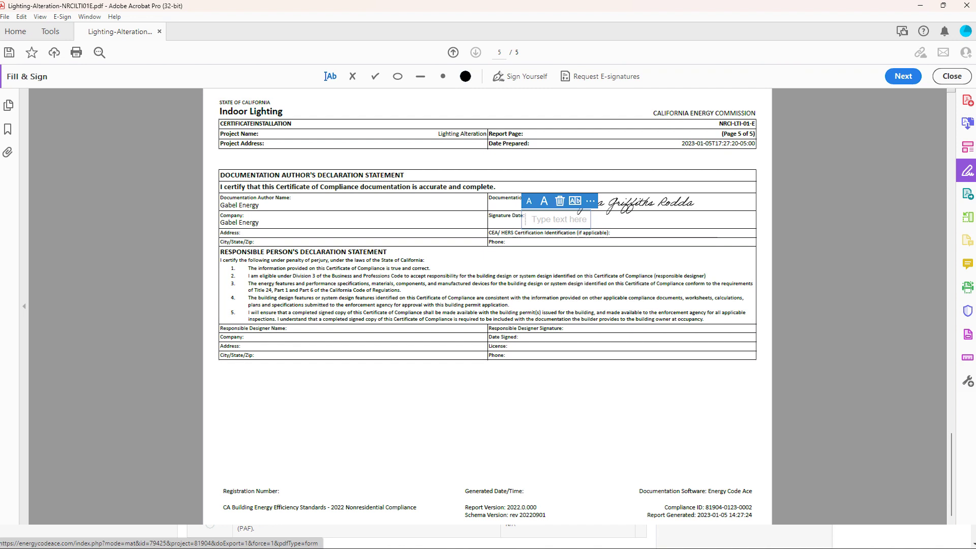